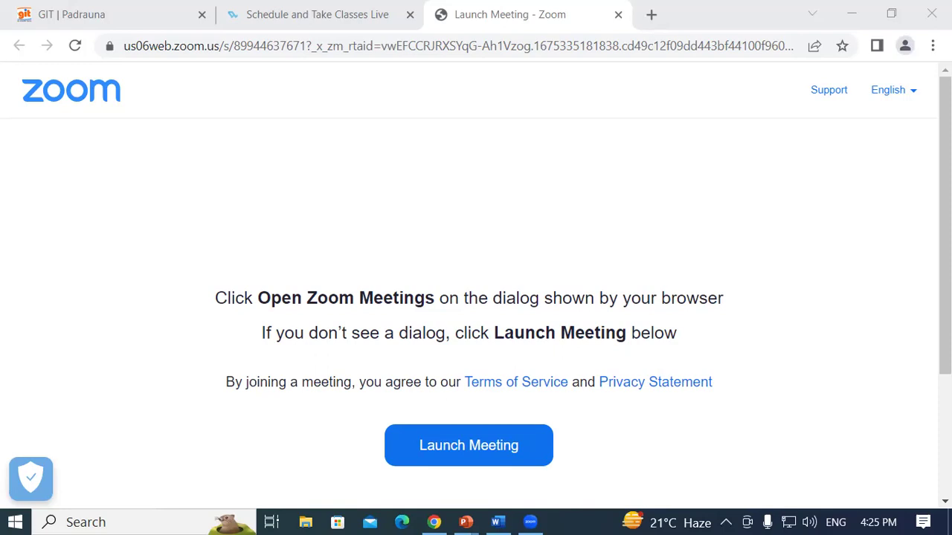
Minimize all open windows to show the desktop and refresh it
{"action": "key", "text": "super+d"}
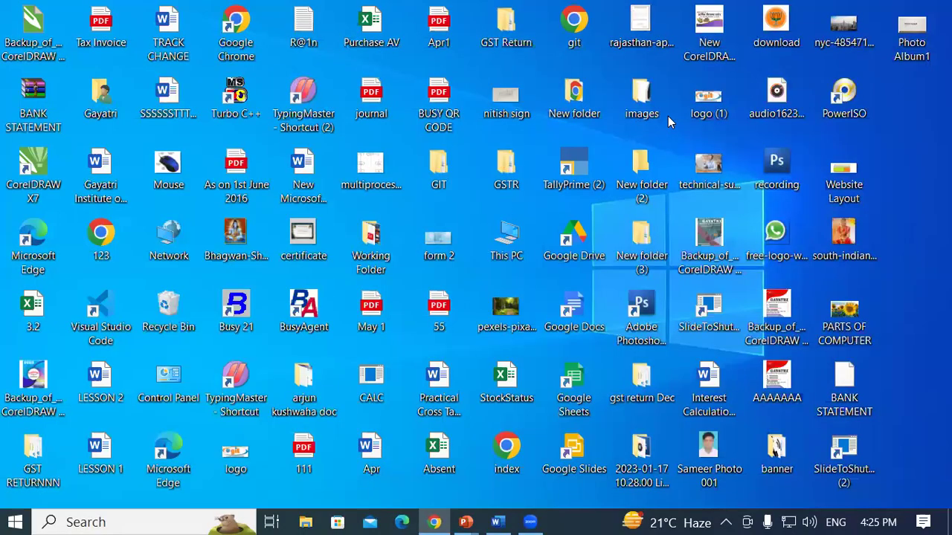
{"action": "right_click", "coordinate": [775, 152]}
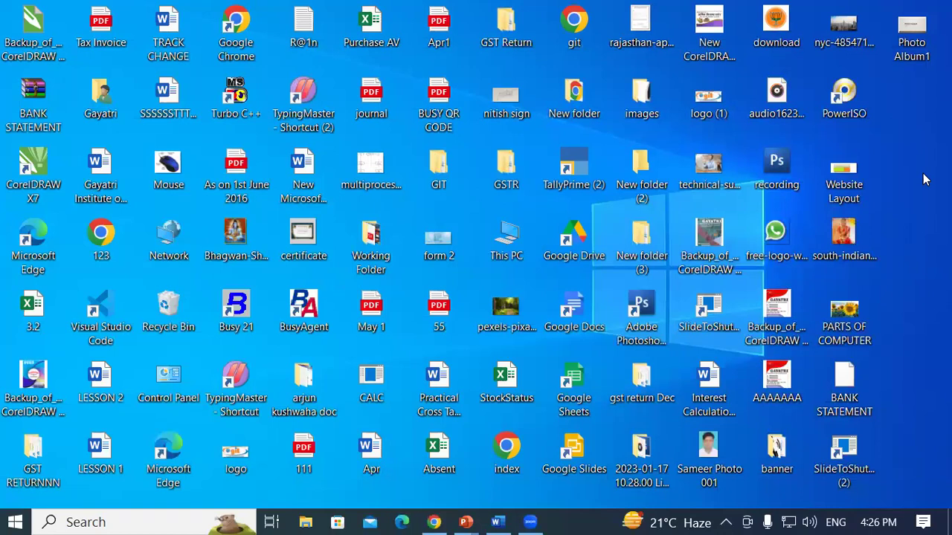
{"action": "right_click", "coordinate": [924, 178]}
{"action": "left_click", "coordinate": [829, 225]}
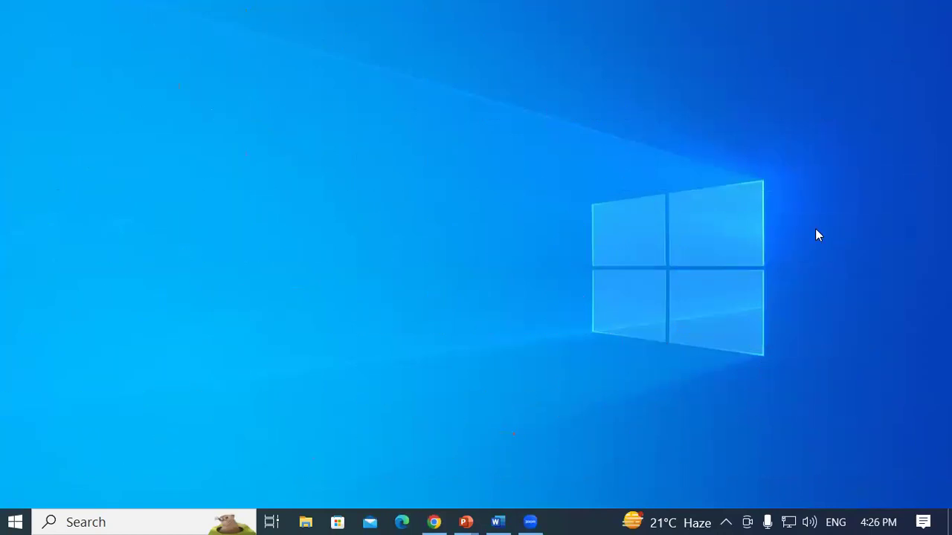
{"action": "right_click", "coordinate": [907, 174]}
{"action": "left_click", "coordinate": [892, 221]}
{"action": "right_click", "coordinate": [896, 193]}
{"action": "left_click", "coordinate": [885, 239]}
{"action": "right_click", "coordinate": [905, 182]}
{"action": "left_click", "coordinate": [823, 234]}
{"action": "right_click", "coordinate": [903, 180]}
{"action": "left_click", "coordinate": [832, 235]}
{"action": "right_click", "coordinate": [904, 179]}
{"action": "left_click", "coordinate": [824, 230]}
{"action": "right_click", "coordinate": [904, 177]}
{"action": "left_click", "coordinate": [825, 233]}
{"action": "right_click", "coordinate": [913, 175]}
{"action": "left_click", "coordinate": [821, 229]}
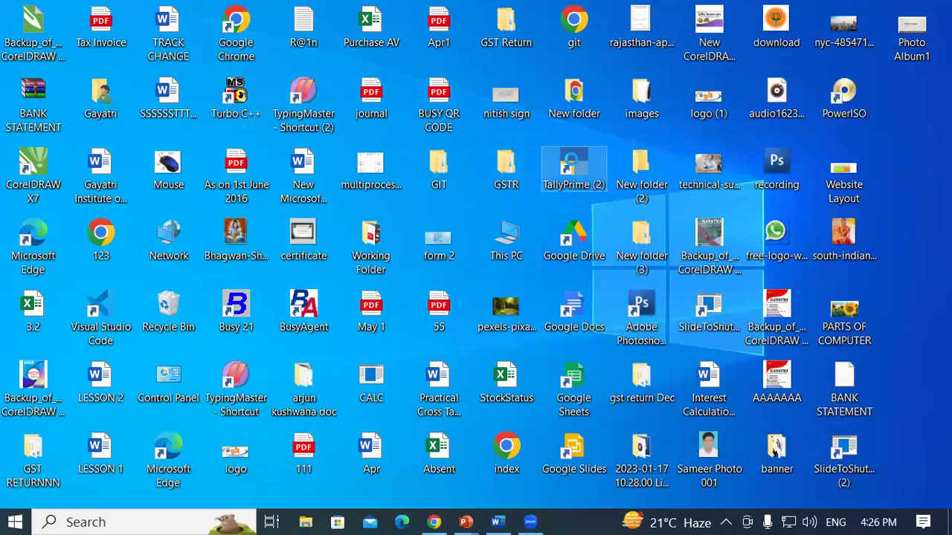
Launch TallyPrime (2) from the desktop and continue in Educational Mode
{"action": "right_click", "coordinate": [572, 165]}
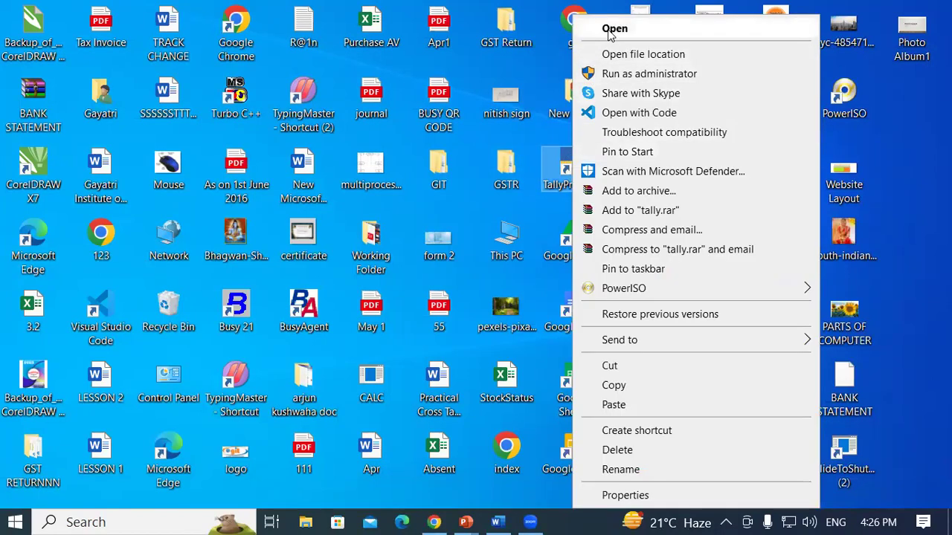
{"action": "left_click", "coordinate": [590, 153]}
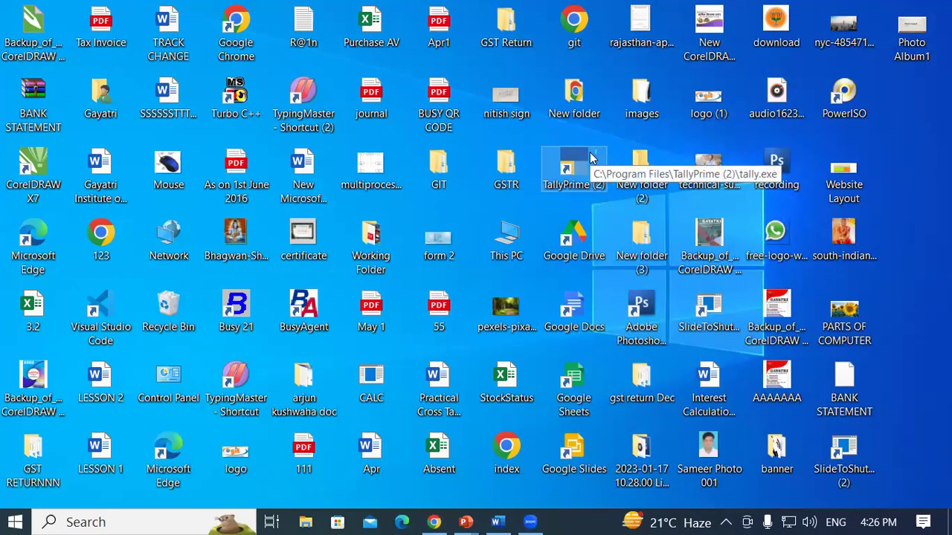
{"action": "double_click", "coordinate": [591, 158]}
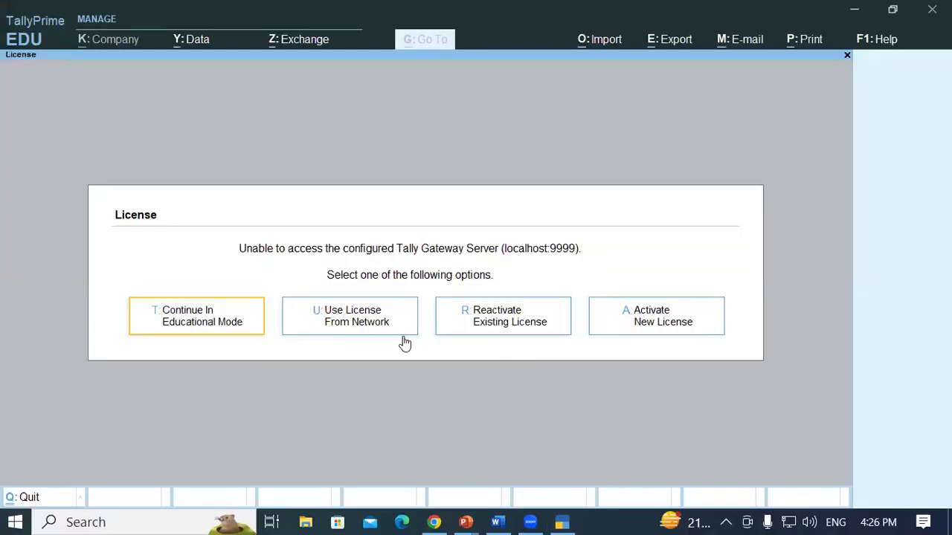
{"action": "left_click", "coordinate": [235, 322]}
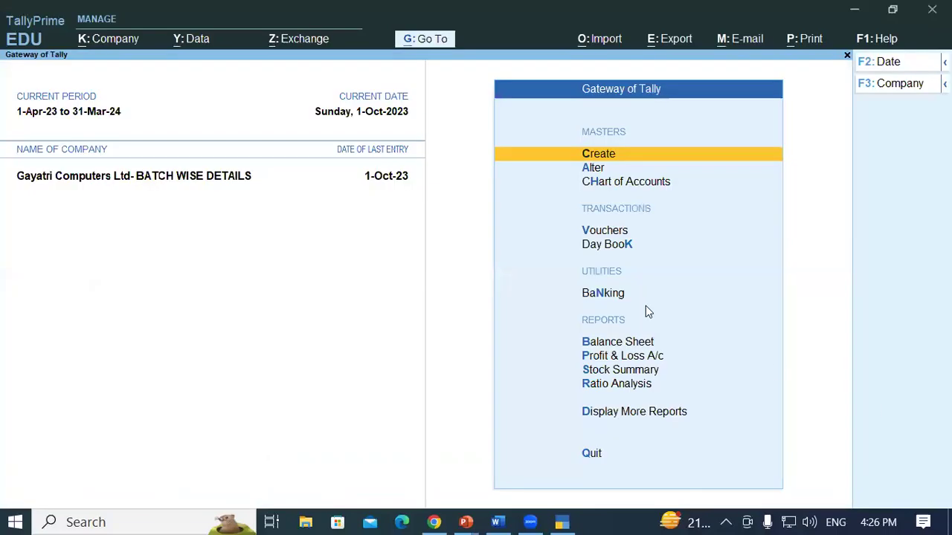
{"action": "key", "text": "alt"}
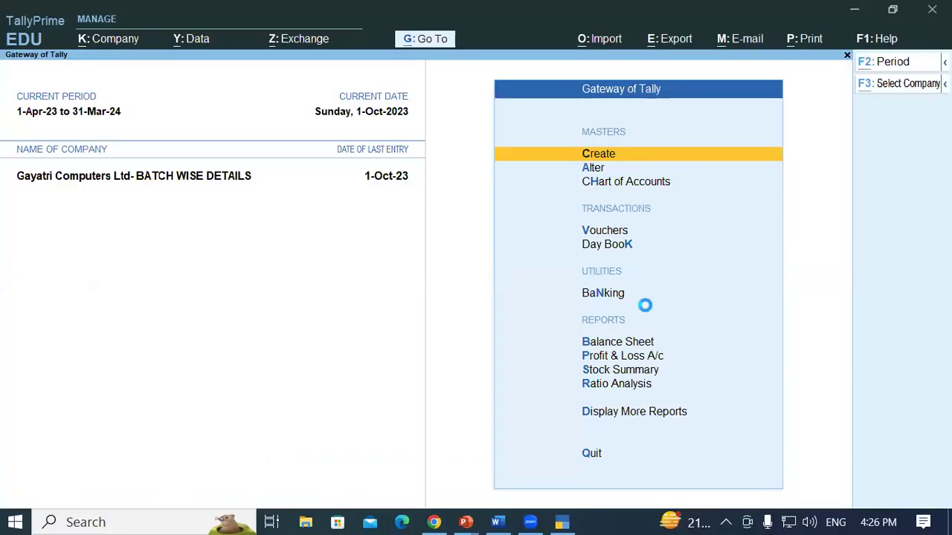
{"action": "key", "text": "F3"}
{"action": "key", "text": "Up"}
{"action": "key", "text": "Up"}
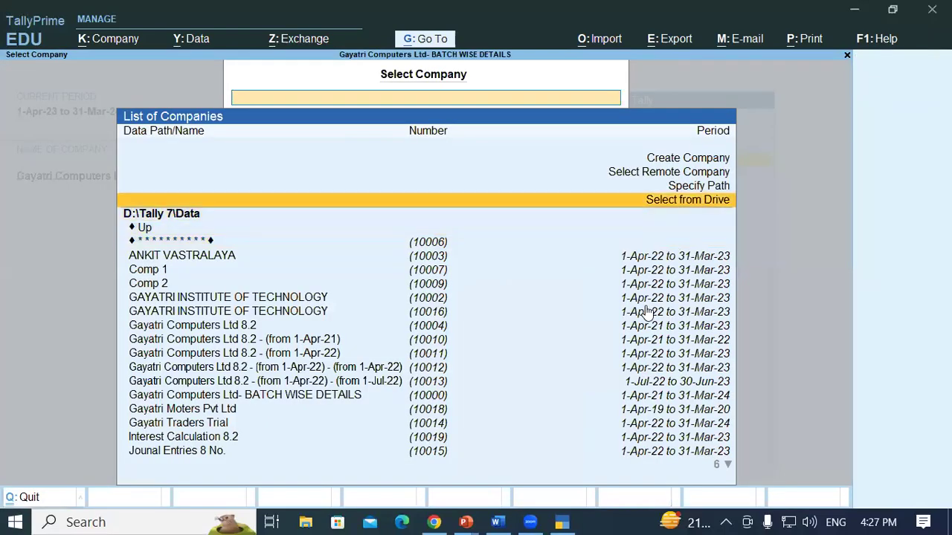
{"action": "key", "text": "Return"}
{"action": "key", "text": "Down"}
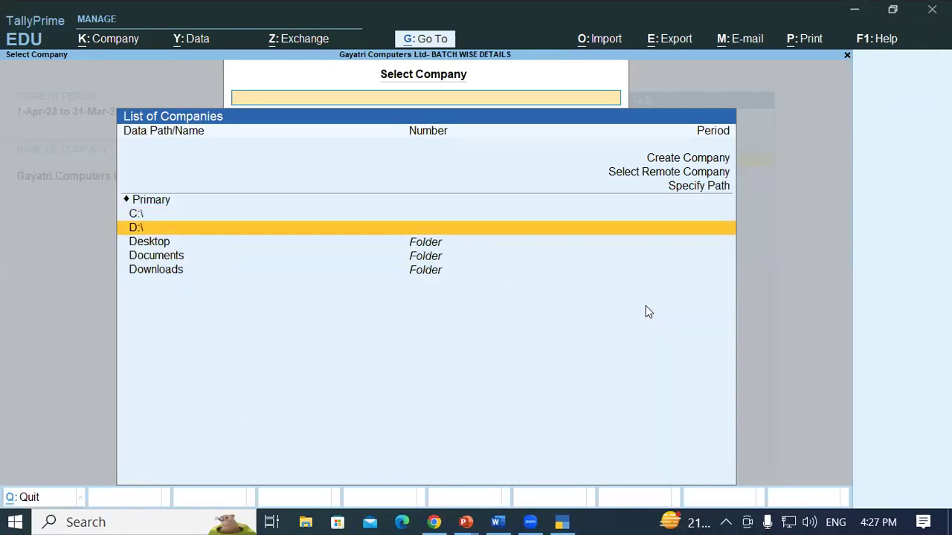
{"action": "key", "text": "Return"}
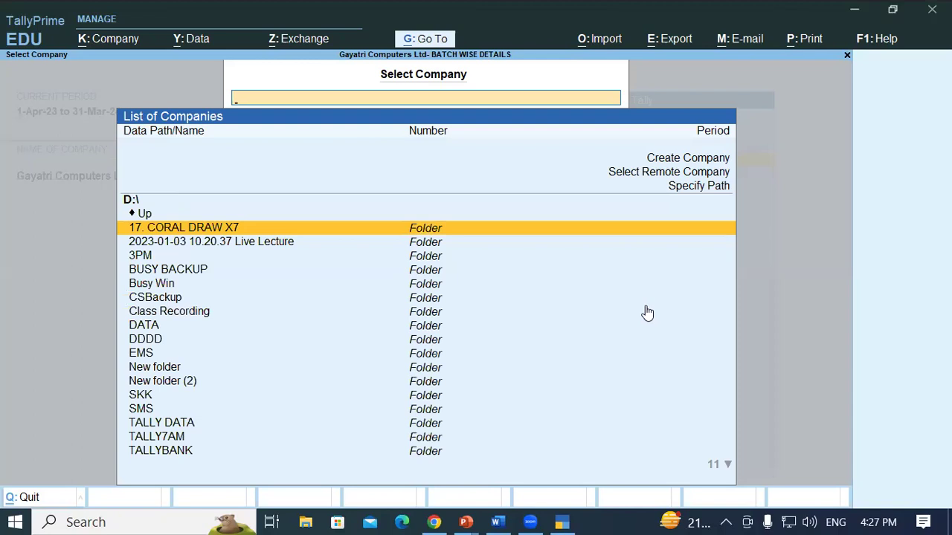
{"action": "type", "text": "LA"}
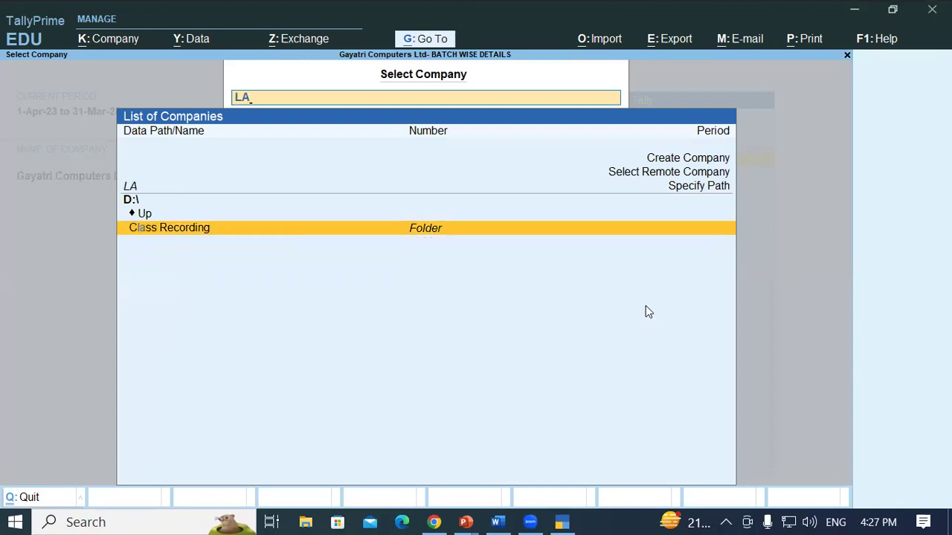
{"action": "key", "text": "BackSpace"}
{"action": "key", "text": "BackSpace"}
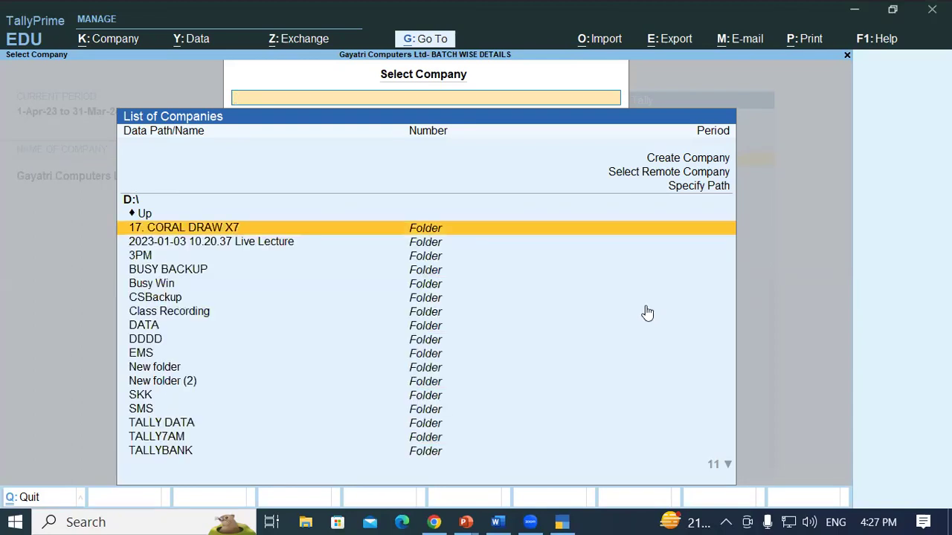
{"action": "type", "text": "LA"}
{"action": "key", "text": "BackSpace"}
{"action": "key", "text": "BackSpace"}
{"action": "key", "text": "Escape"}
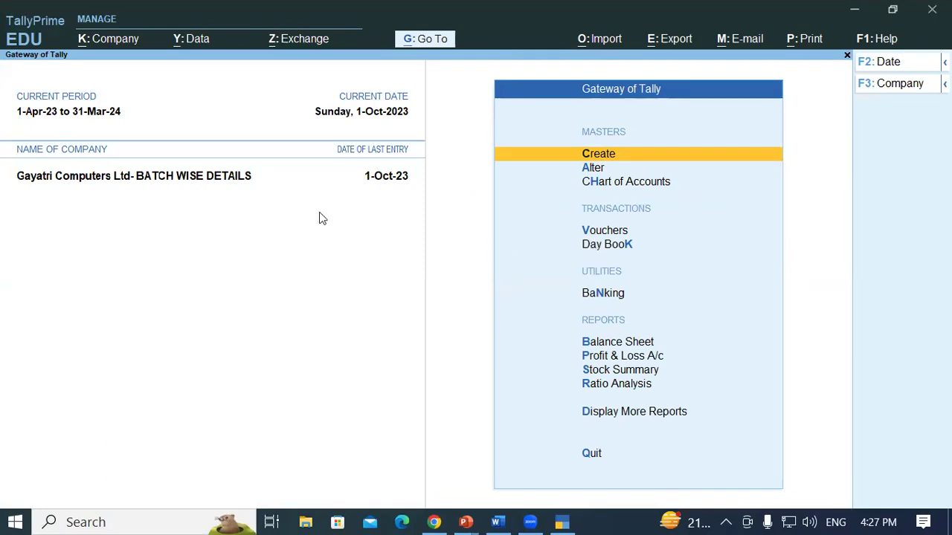
Find the company Laxmi Builders in the company list and load it
{"action": "key", "text": "alt"}
{"action": "left_click", "coordinate": [337, 183]}
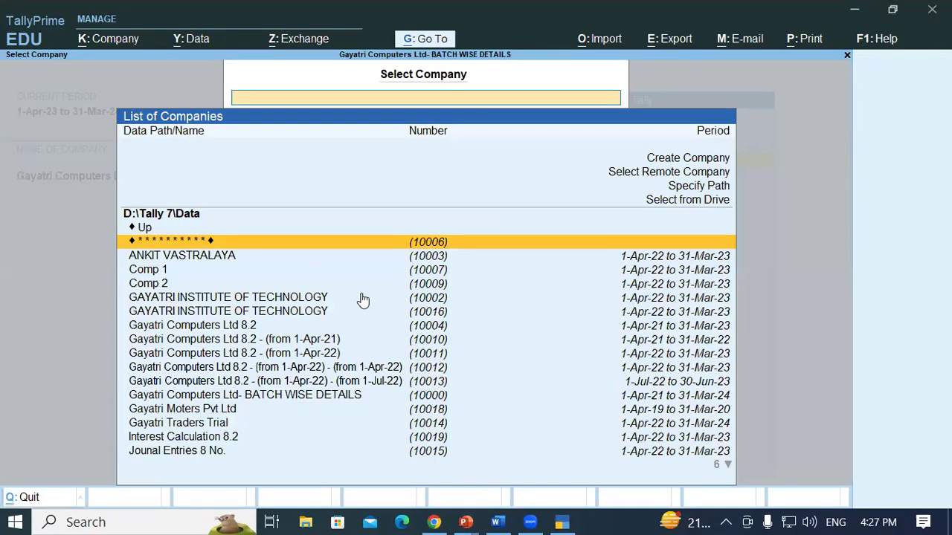
{"action": "type", "text": "LA"}
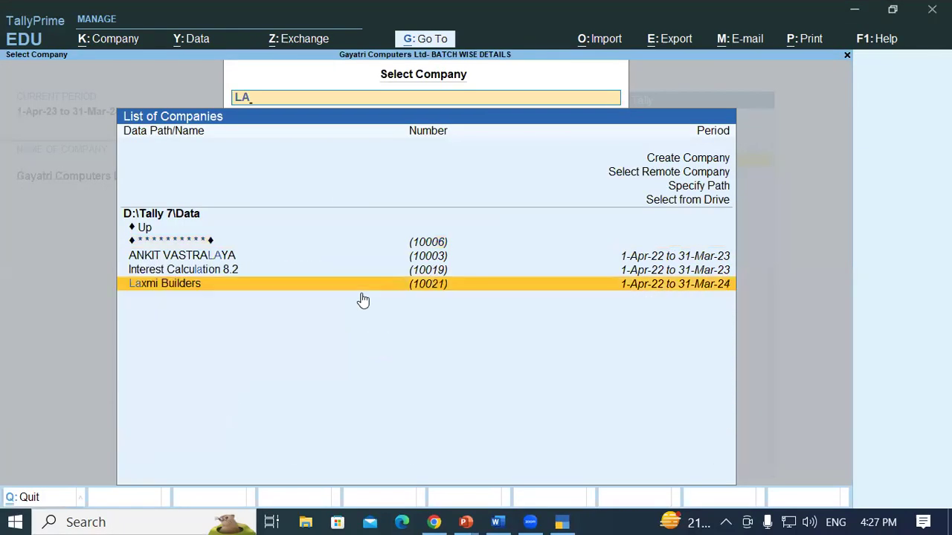
{"action": "key", "text": "Return"}
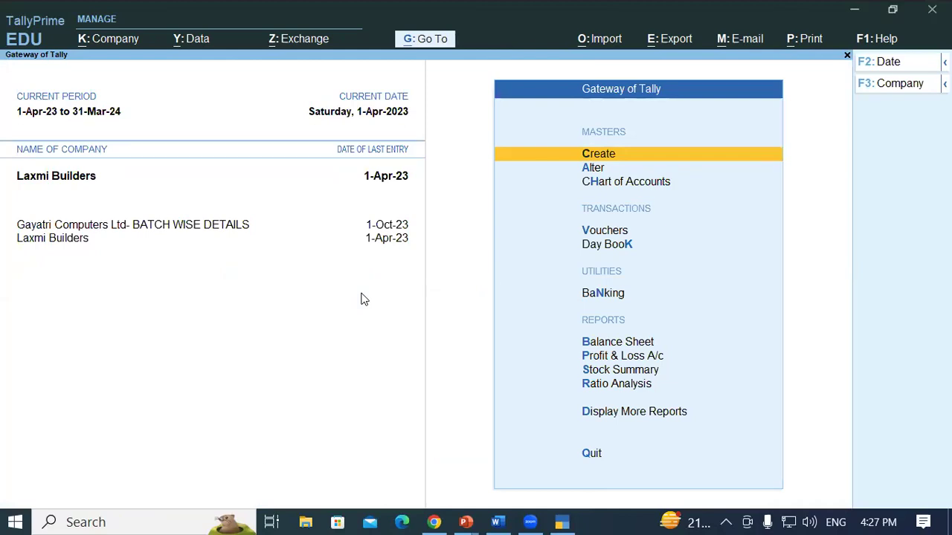
Start a new ledger named Suspense under the Indirect Expenses group, keeping the default ledger type, cost centre and interest settings
{"action": "key", "text": "Return"}
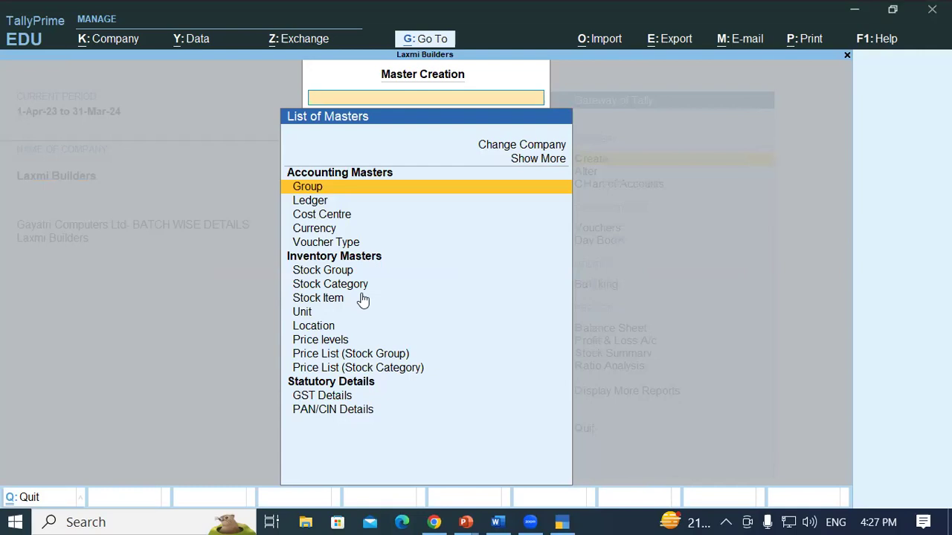
{"action": "key", "text": "Down"}
{"action": "key", "text": "Return"}
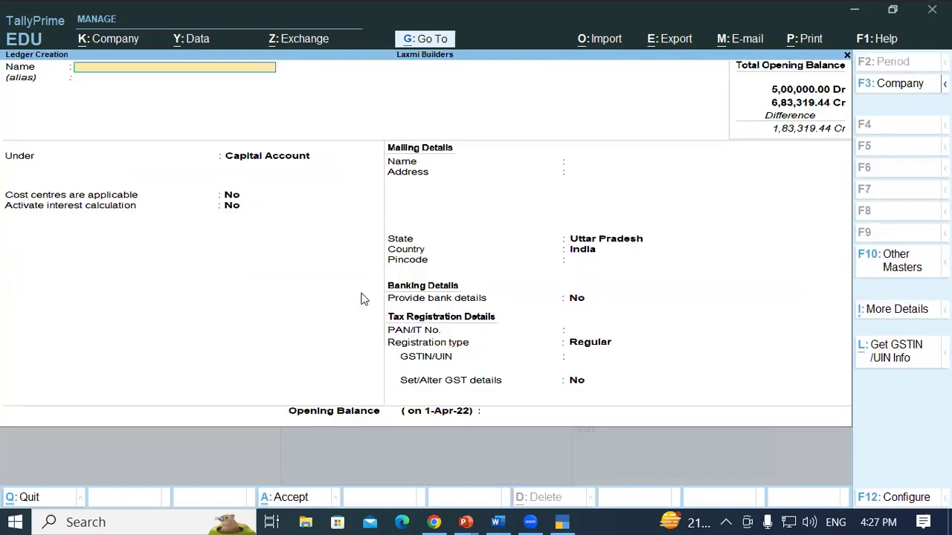
{"action": "type", "text": "Suspense"}
{"action": "key", "text": "Return"}
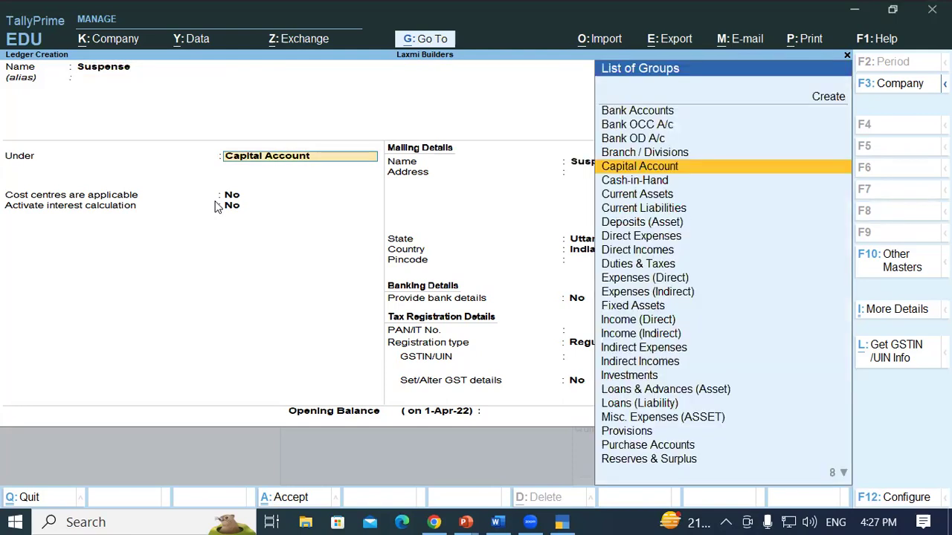
{"action": "type", "text": "Ind"}
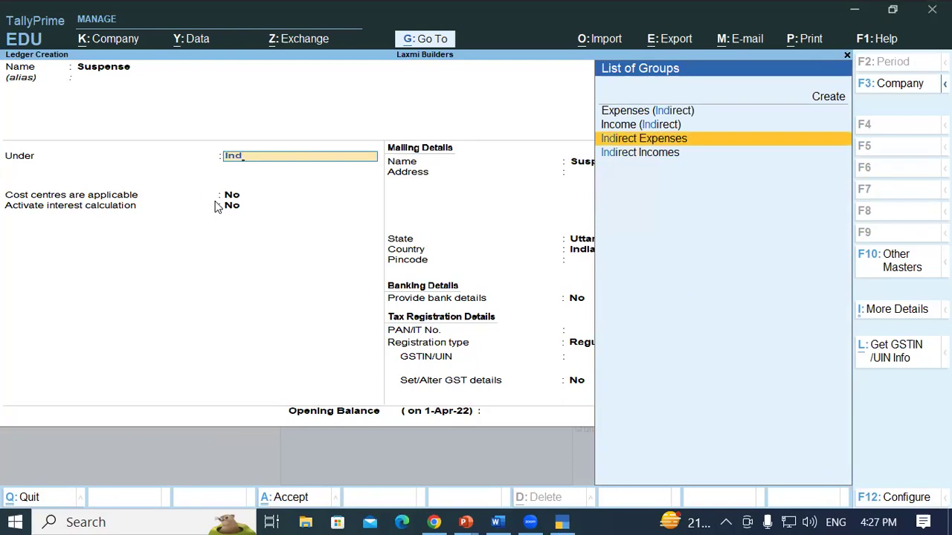
{"action": "key", "text": "Return"}
{"action": "key", "text": "Return"}
{"action": "key", "text": "Return"}
{"action": "key", "text": "Return"}
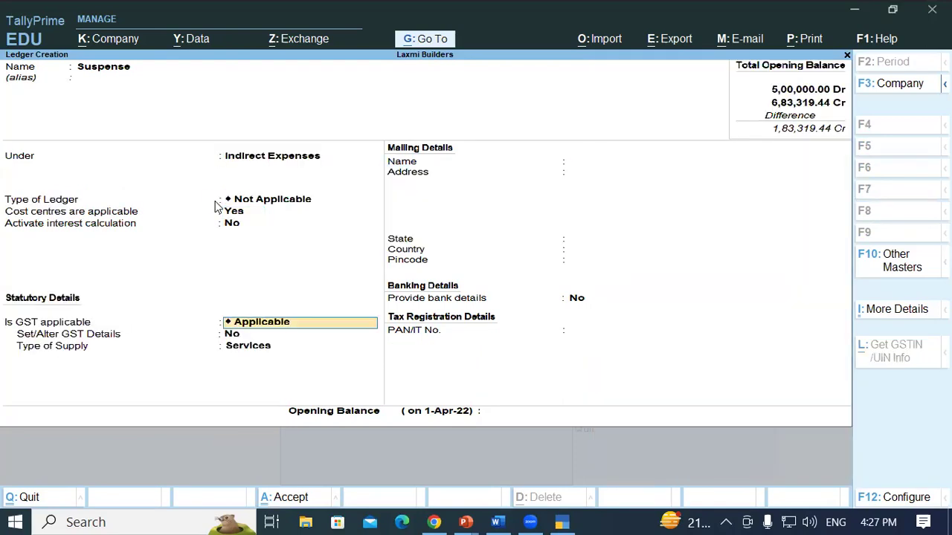
Set GST to Not Applicable for the Suspense ledger, save it and return to the Gateway of Tally
{"action": "type", "text": "No"}
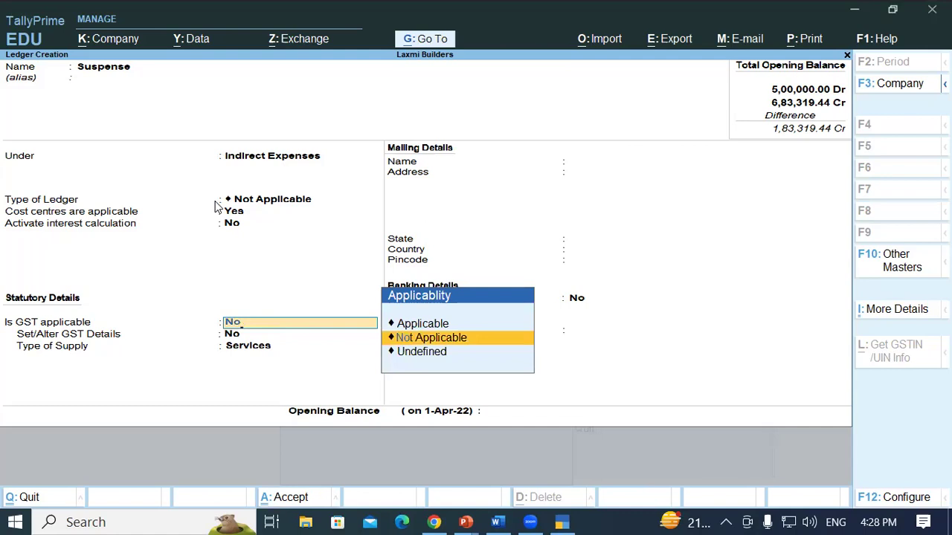
{"action": "key", "text": "Return"}
{"action": "key", "text": "Return"}
{"action": "key", "text": "Return"}
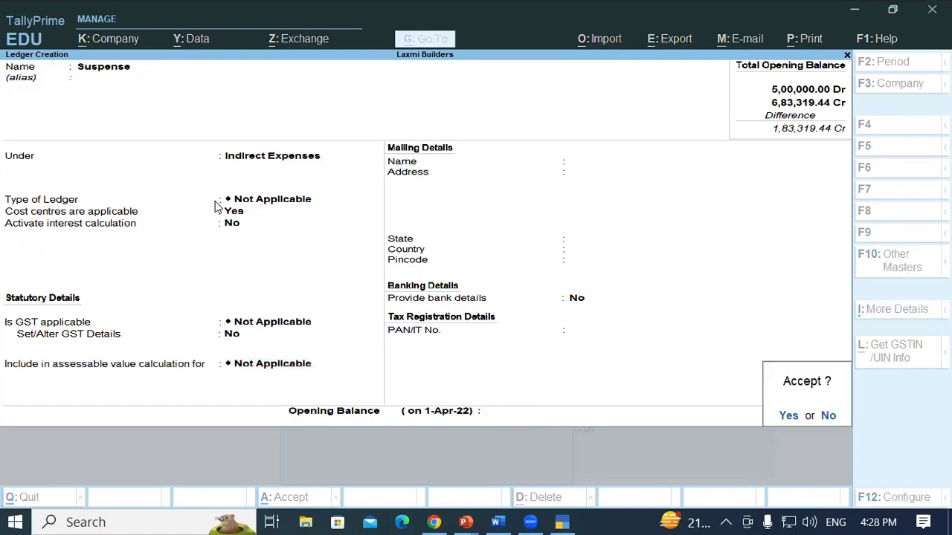
{"action": "key", "text": "Return"}
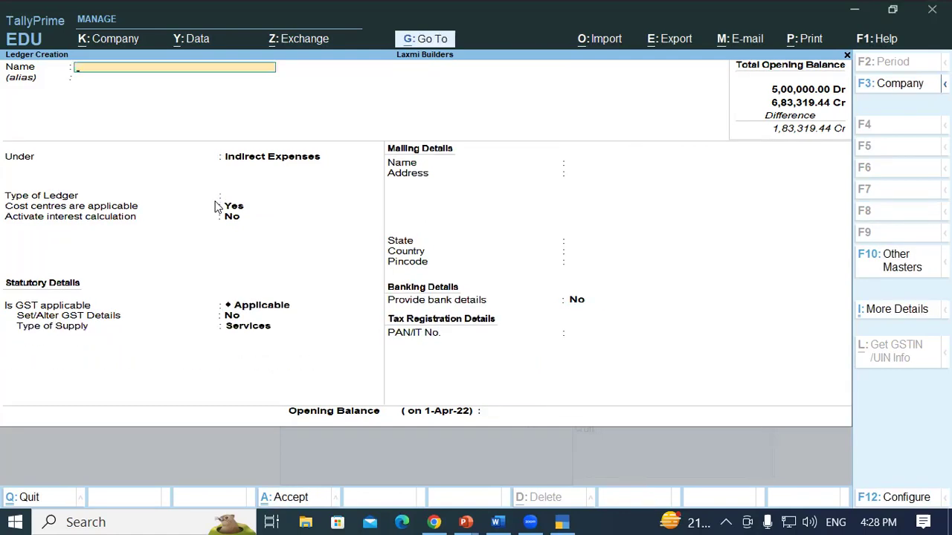
{"action": "key", "text": "Escape"}
{"action": "key", "text": "Escape"}
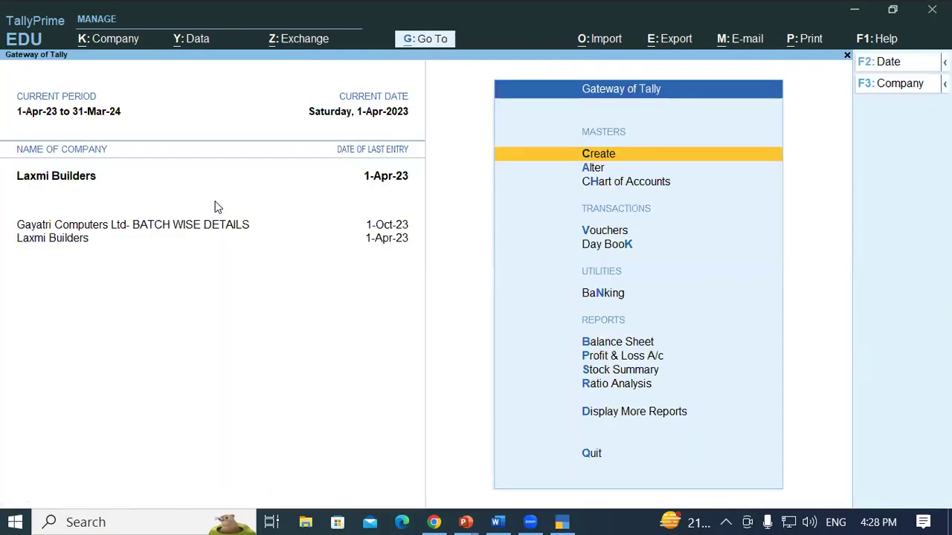
{"action": "key", "text": "Down"}
{"action": "key", "text": "Down"}
{"action": "key", "text": "Down"}
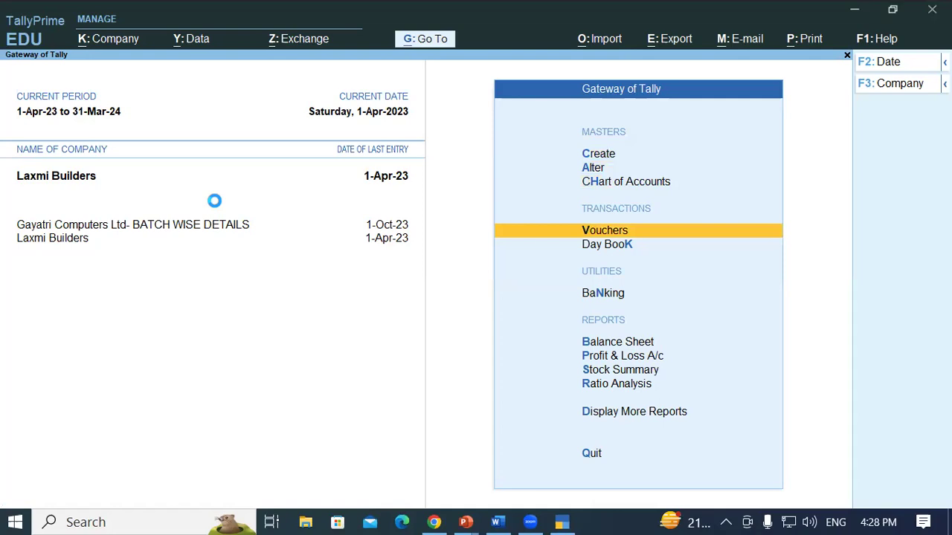
{"action": "key", "text": "Escape"}
{"action": "key", "text": "Return"}
Change the company's period to run from 1-4-2022 to 31-3-2023
{"action": "key", "text": "alt"}
{"action": "key", "text": "alt"}
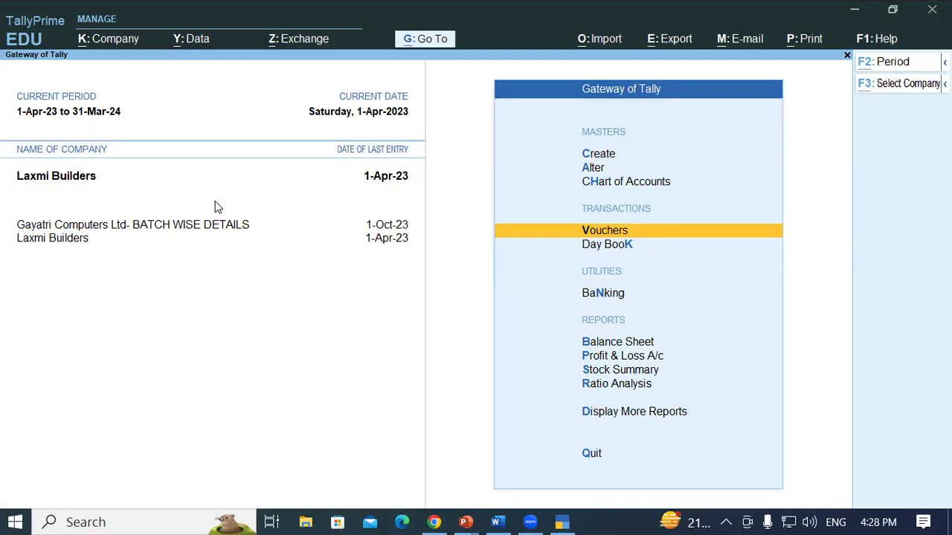
{"action": "key", "text": "alt+F2"}
{"action": "type", "text": "01/4"}
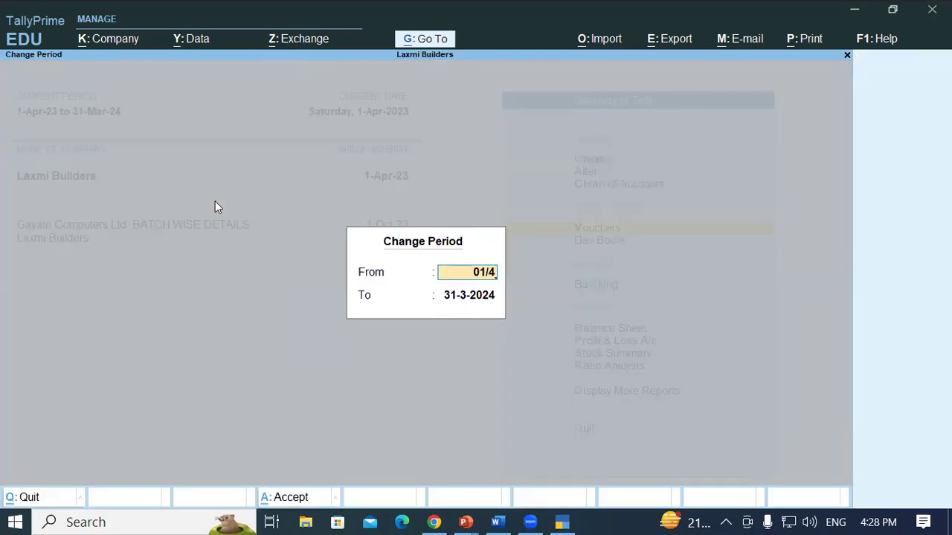
{"action": "type", "text": "/"}
{"action": "type", "text": "2"}
{"action": "type", "text": "202"}
{"action": "key", "text": "BackSpace"}
{"action": "key", "text": "BackSpace"}
{"action": "key", "text": "BackSpace"}
{"action": "type", "text": "022"}
{"action": "key", "text": "Return"}
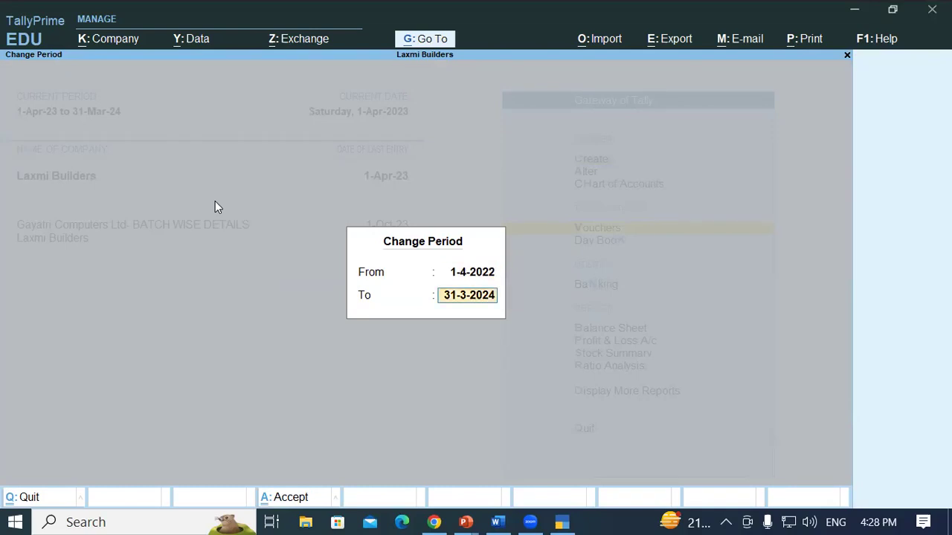
{"action": "type", "text": "31/03/2023"}
{"action": "key", "text": "Return"}
Start a payment voucher and choose Suspense as the debit ledger
{"action": "key", "text": "Return"}
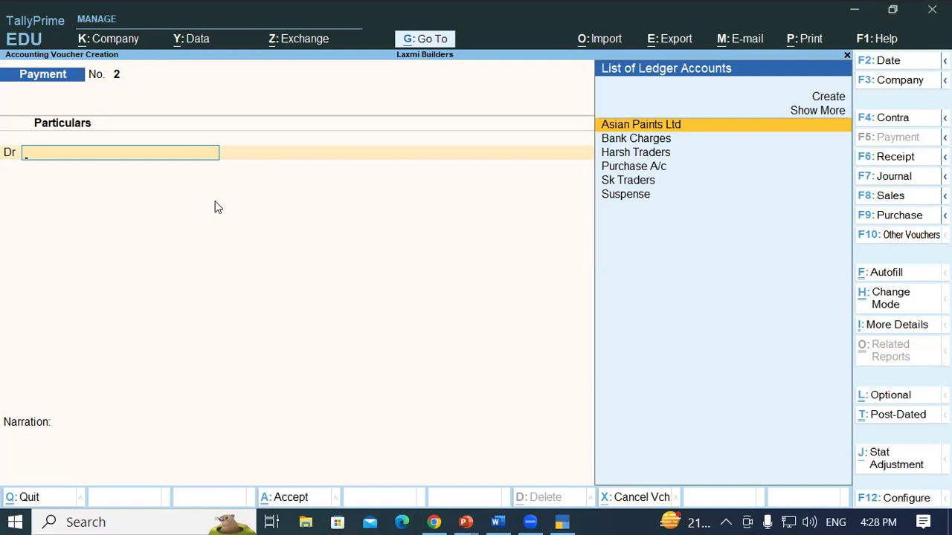
{"action": "key", "text": "Down"}
{"action": "key", "text": "Down"}
{"action": "key", "text": "Down"}
{"action": "key", "text": "Down"}
{"action": "key", "text": "Down"}
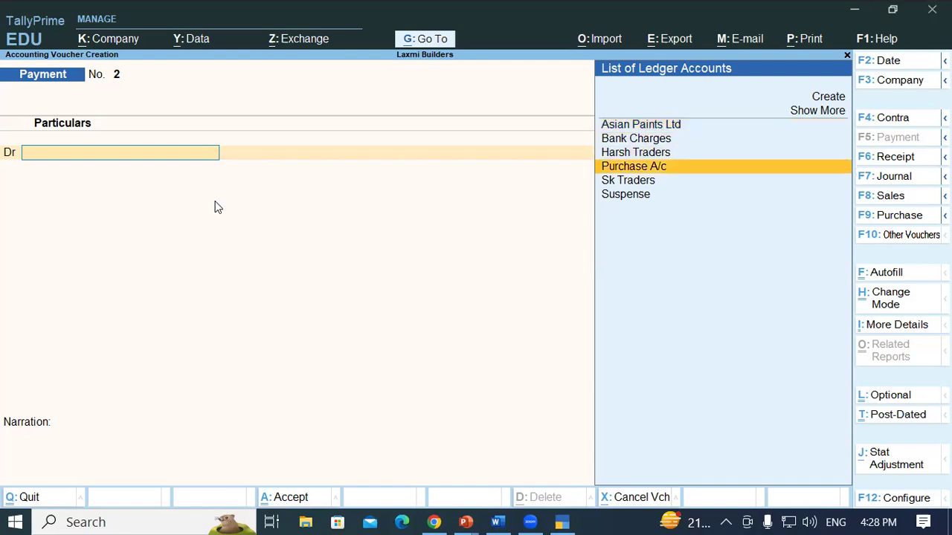
{"action": "key", "text": "Return"}
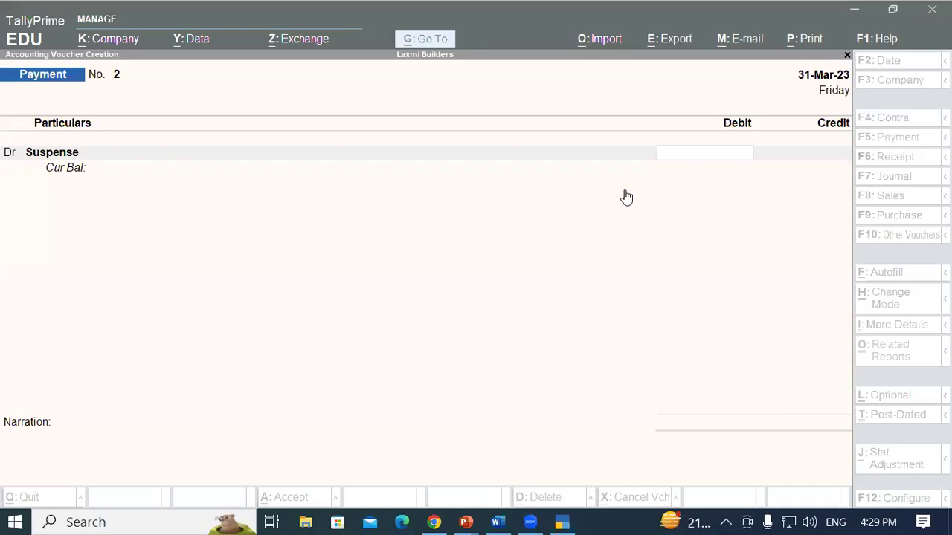
{"action": "left_click", "coordinate": [406, 201]}
{"action": "key", "text": "Return"}
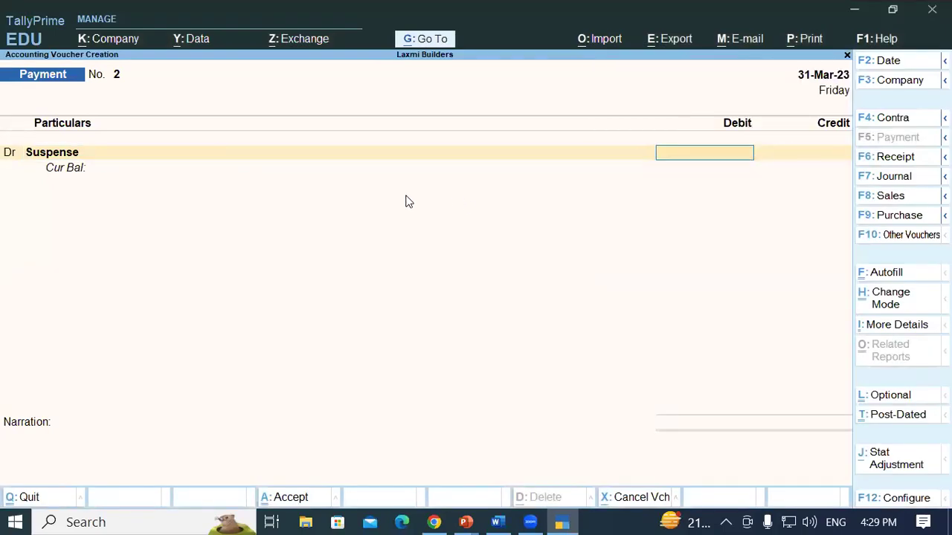
Debit Suspense with 73,862 and allocate the full amount to the Dfd cost centre
{"action": "type", "text": "73,862"}
{"action": "key", "text": "Return"}
{"action": "key", "text": "Return"}
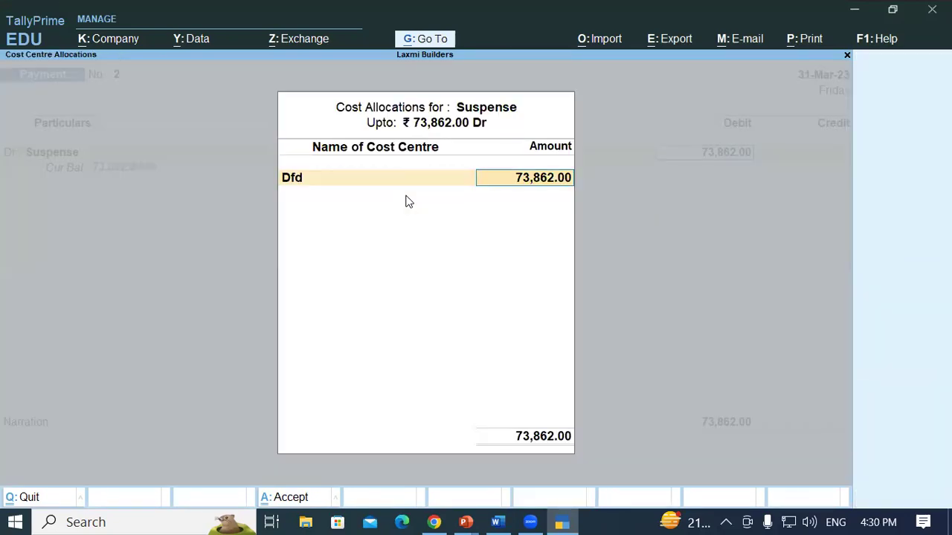
{"action": "key", "text": "Return"}
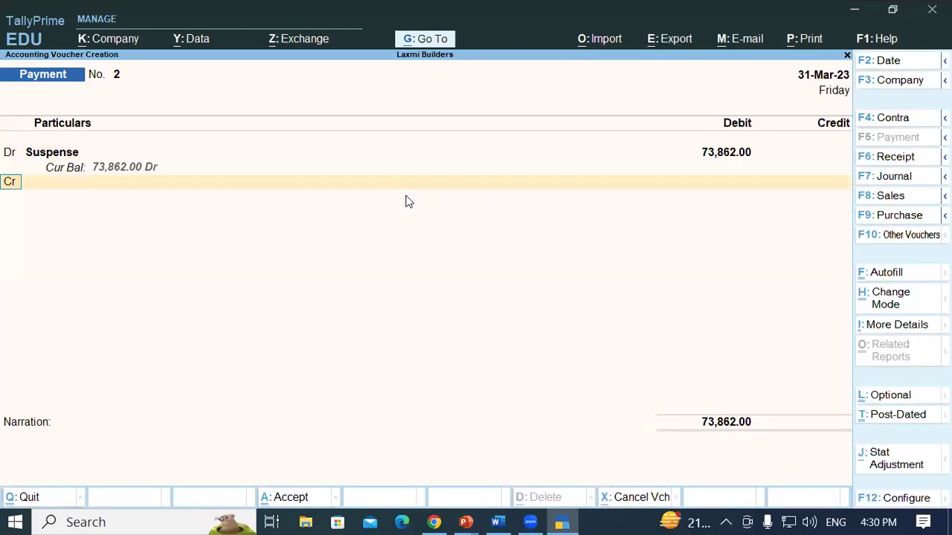
Credit SBI OD A/c with the full 73,862 in the payment voucher
{"action": "key", "text": "Return"}
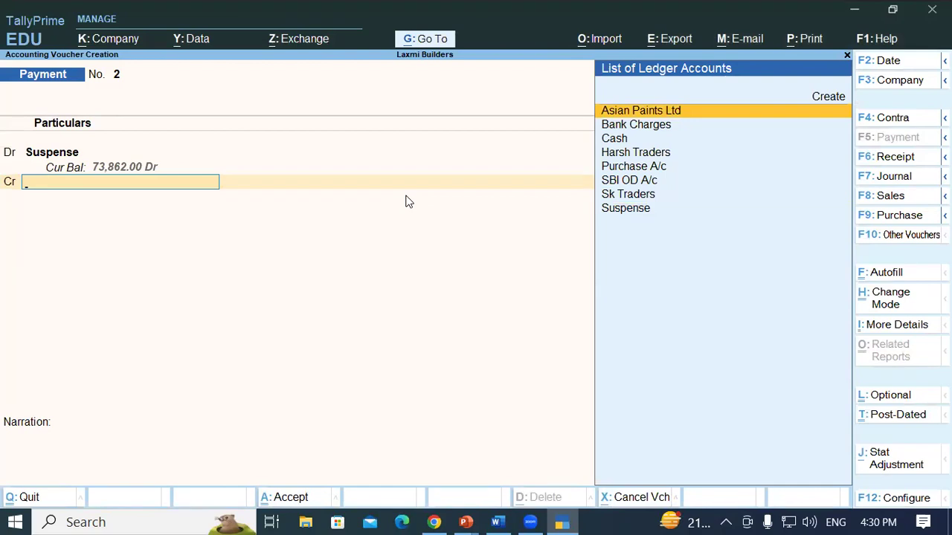
{"action": "key", "text": "Down"}
{"action": "key", "text": "Down"}
{"action": "key", "text": "Down"}
{"action": "key", "text": "Down"}
{"action": "key", "text": "Down"}
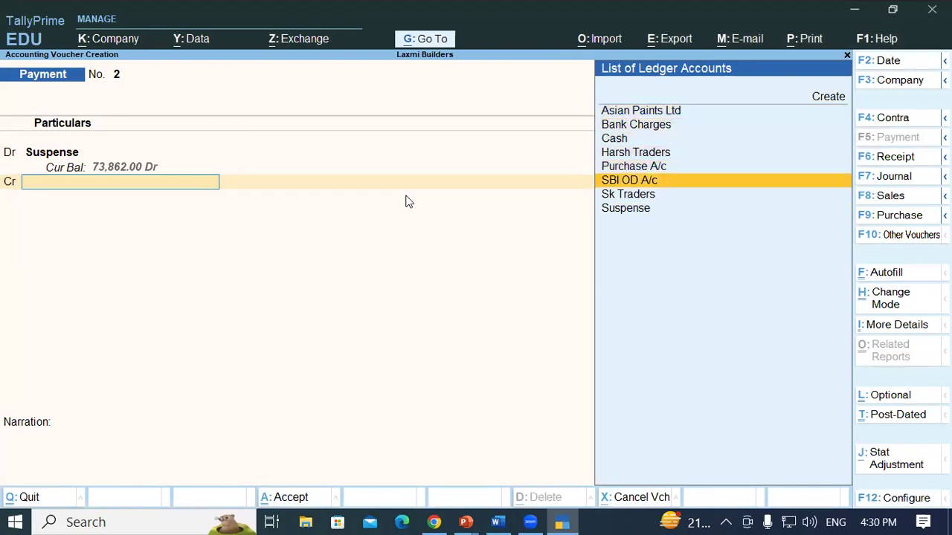
{"action": "key", "text": "Return"}
{"action": "key", "text": "Return"}
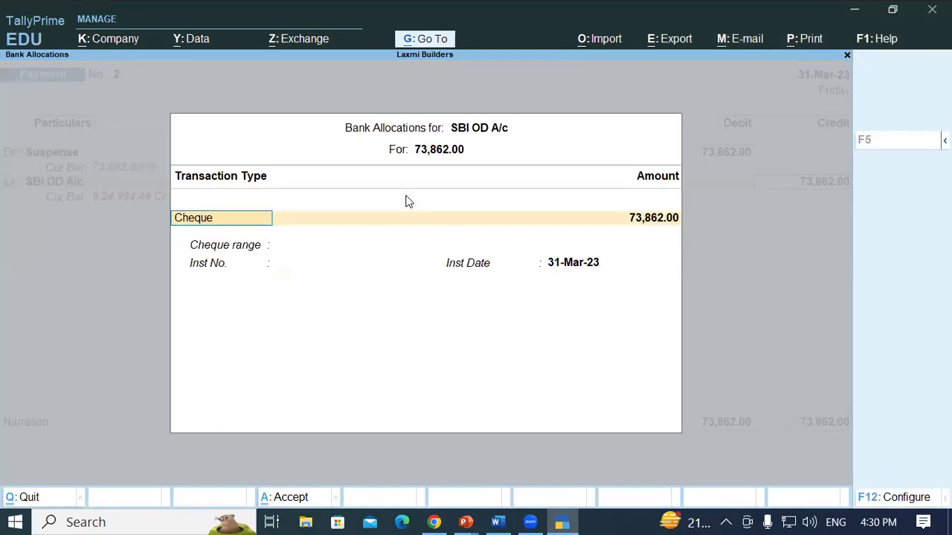
Allocate the bank payment as Cheque with cheque range Not Applicable, enter the instrument number, and save the payment voucher without a narration
{"action": "key", "text": "Return"}
{"action": "key", "text": "Return"}
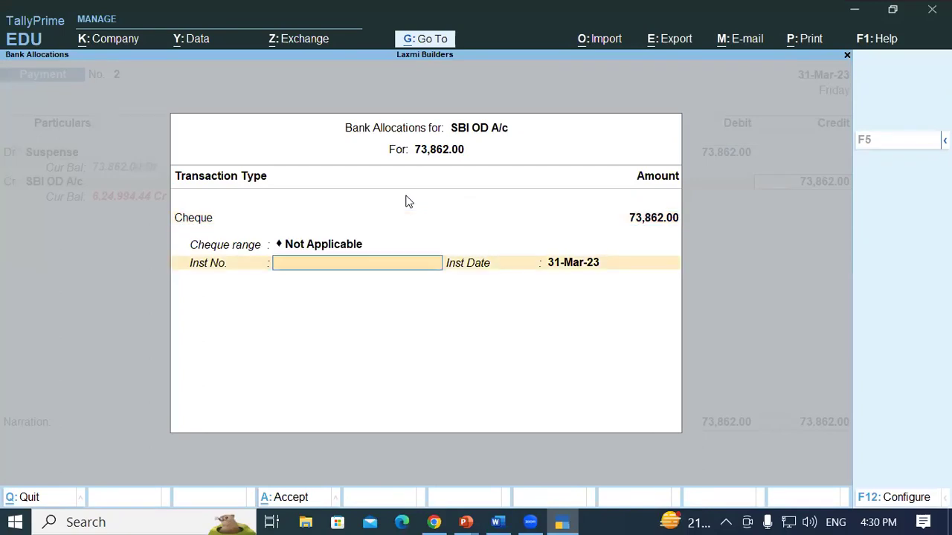
{"action": "type", "text": "420597"}
{"action": "key", "text": "Return"}
{"action": "key", "text": "Return"}
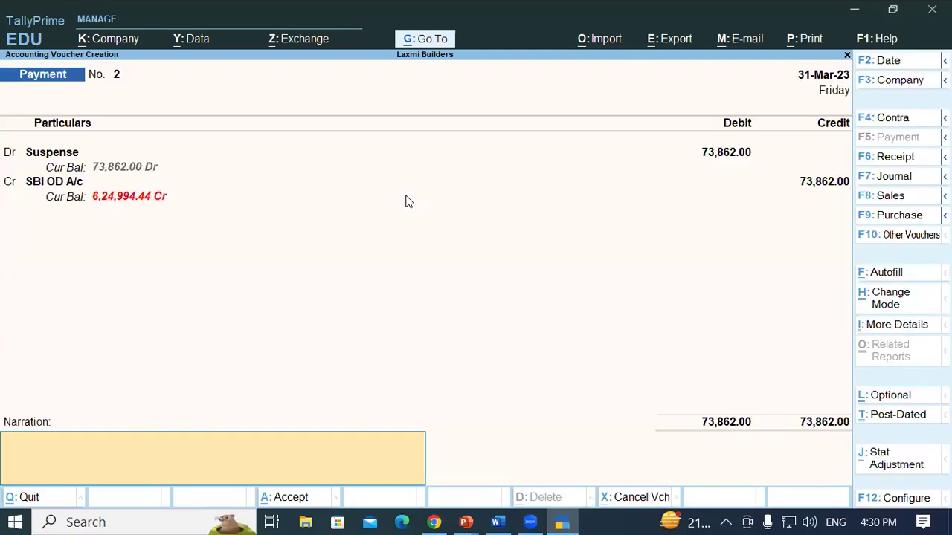
{"action": "key", "text": "Return"}
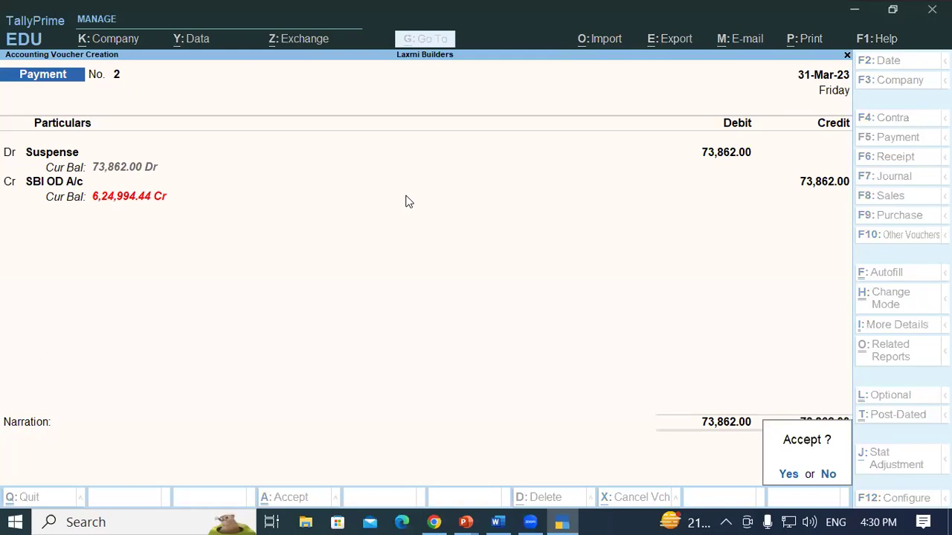
{"action": "key", "text": "Return"}
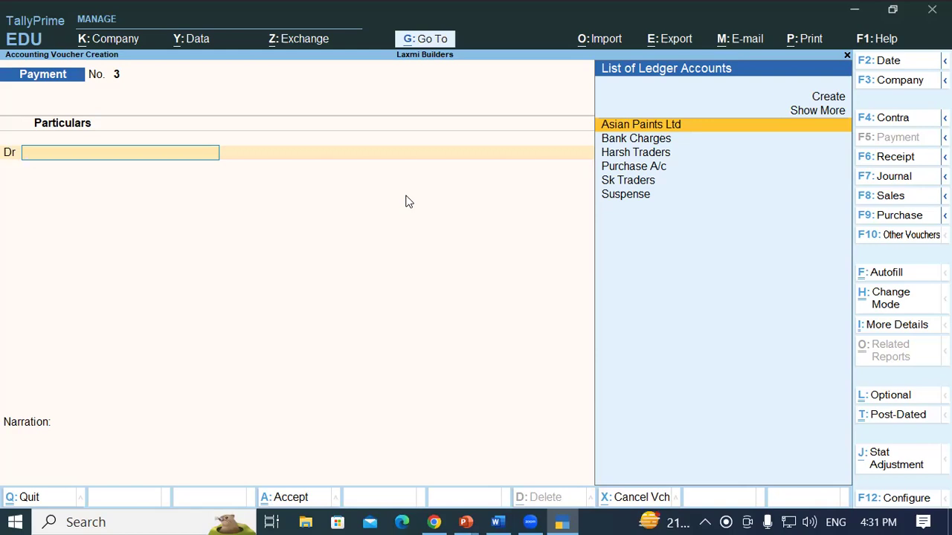
Start a contra voucher crediting Cash with 1,40,000 and debiting SBI OD A/c with the same amount
{"action": "key", "text": "F4"}
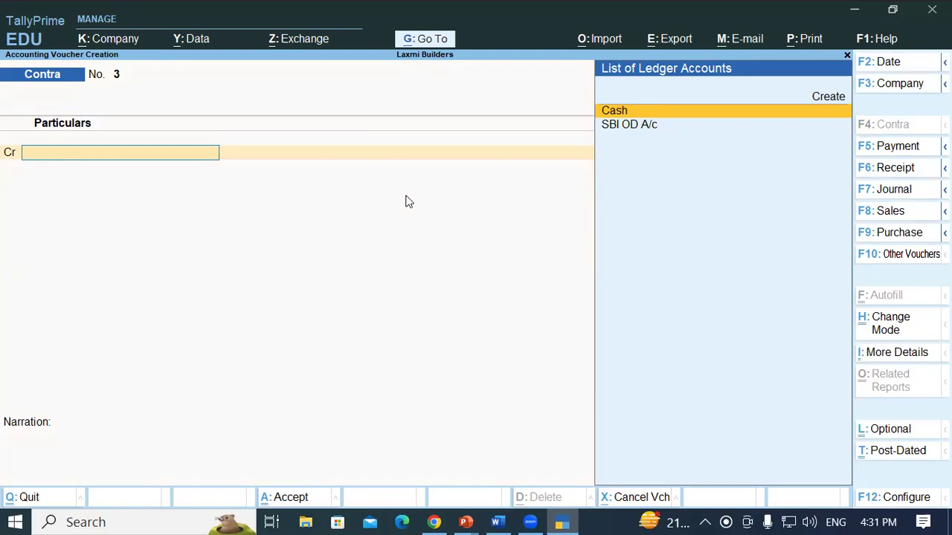
{"action": "key", "text": "Return"}
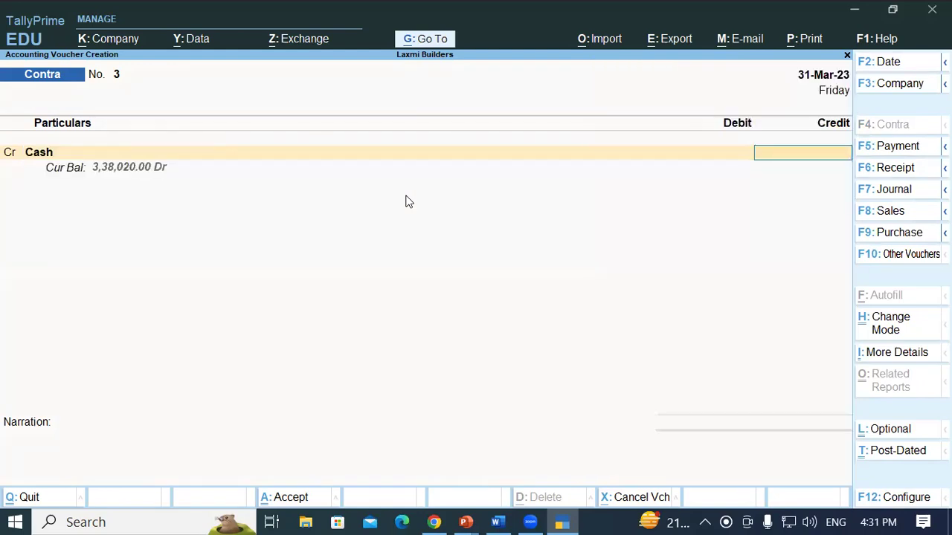
{"action": "type", "text": "140000"}
{"action": "key", "text": "Return"}
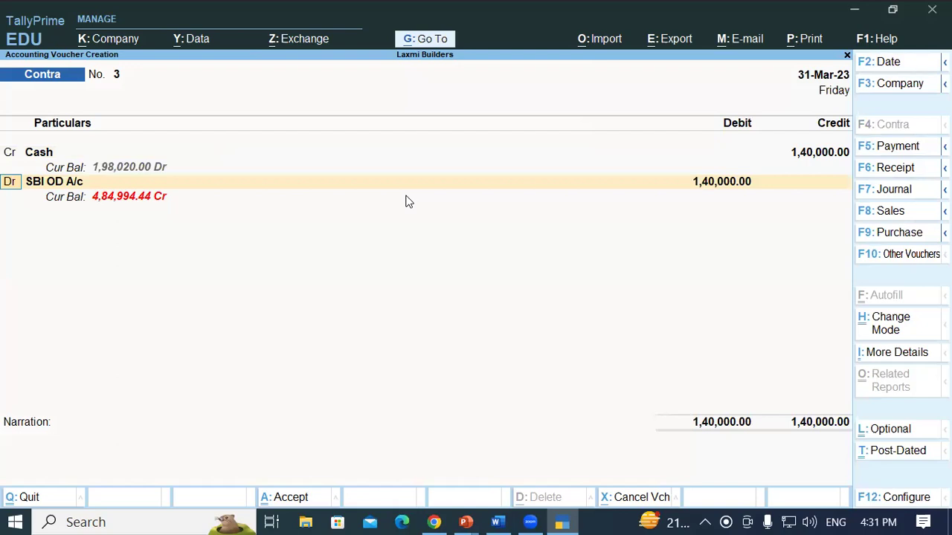
{"action": "key", "text": "Return"}
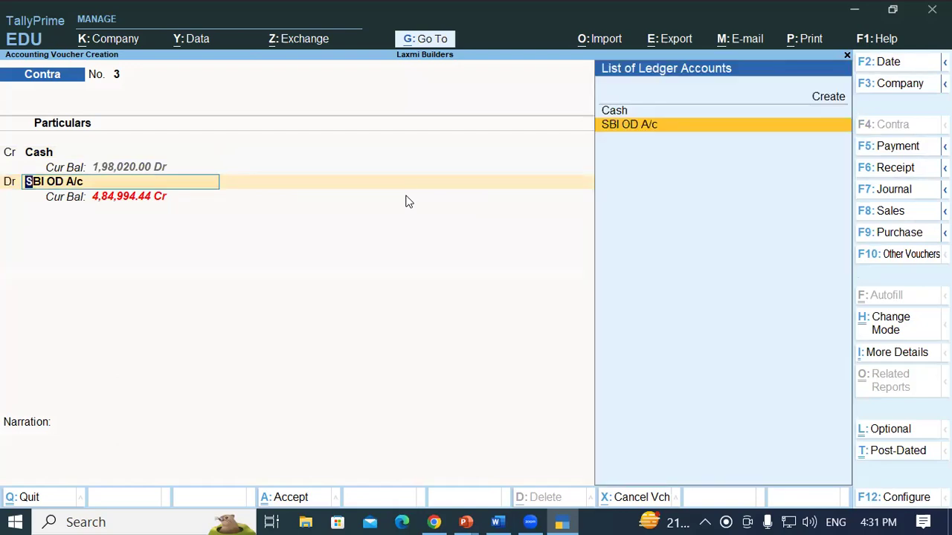
{"action": "key", "text": "Return"}
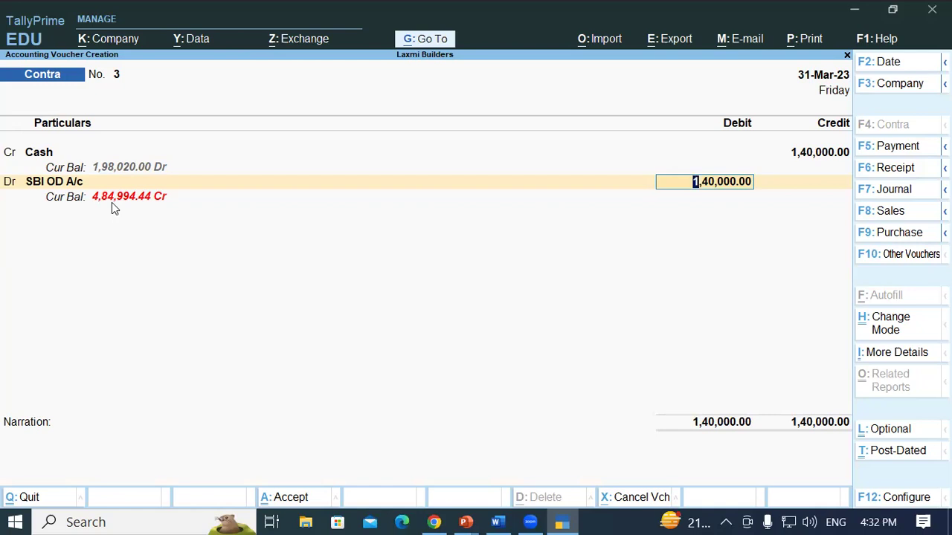
{"action": "key", "text": "Return"}
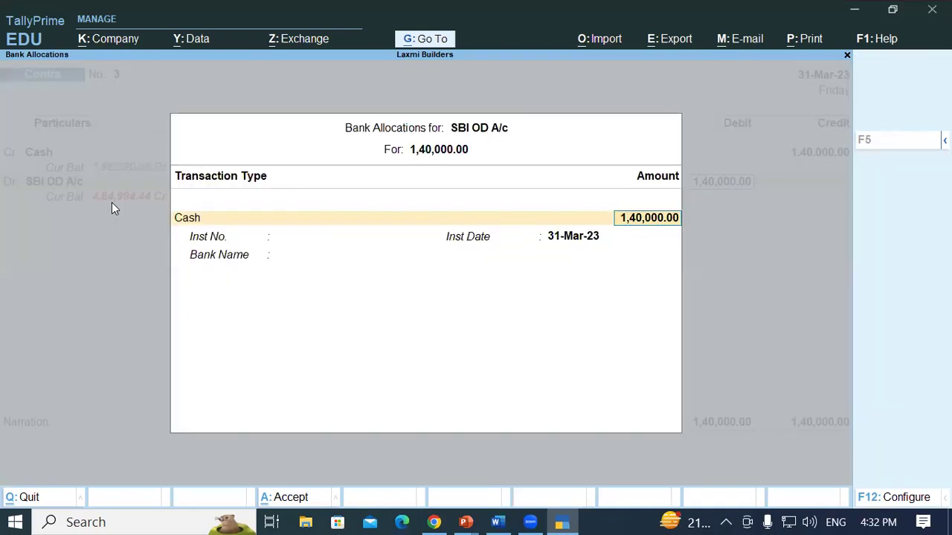
Enter the cash deposit as 70 notes of 2000, leave the bank details and narration blank, and save the contra voucher
{"action": "key", "text": "Return"}
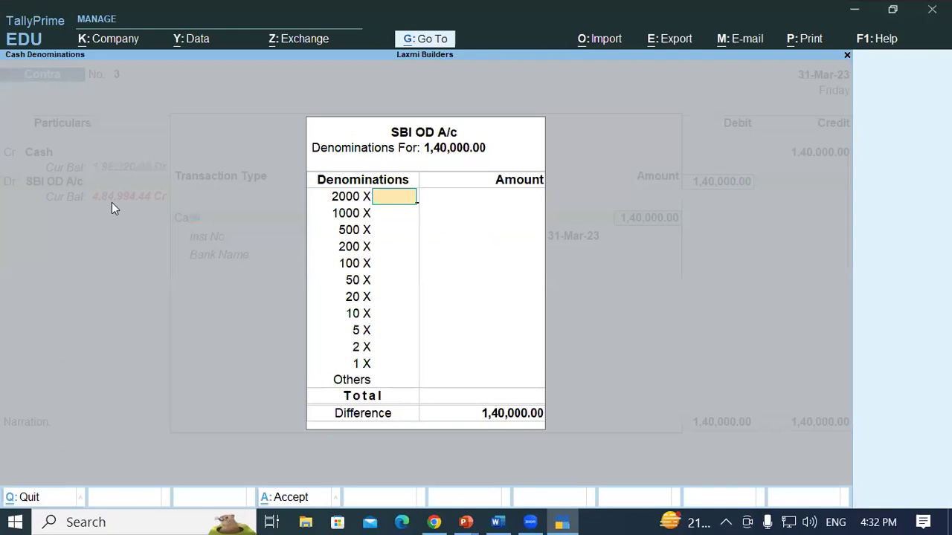
{"action": "type", "text": "70"}
{"action": "key", "text": "Return"}
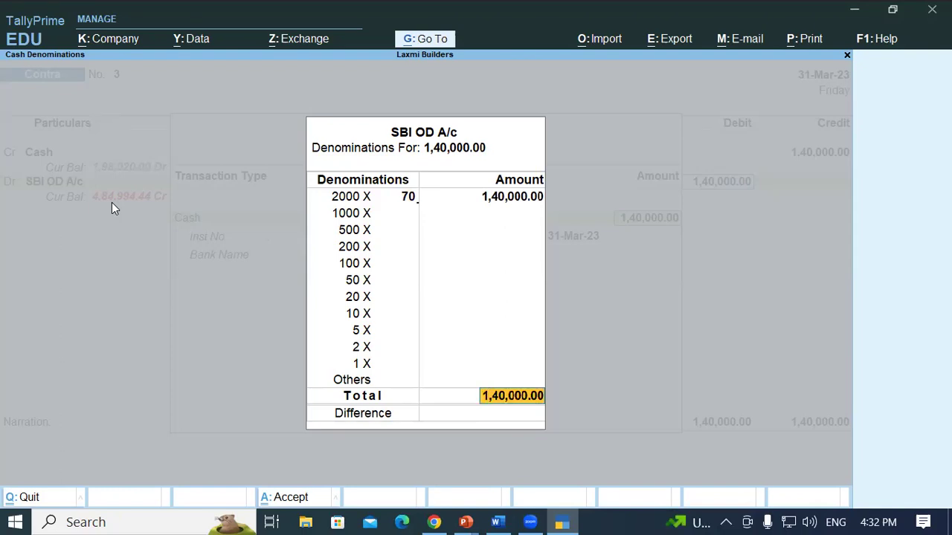
{"action": "key", "text": "Return"}
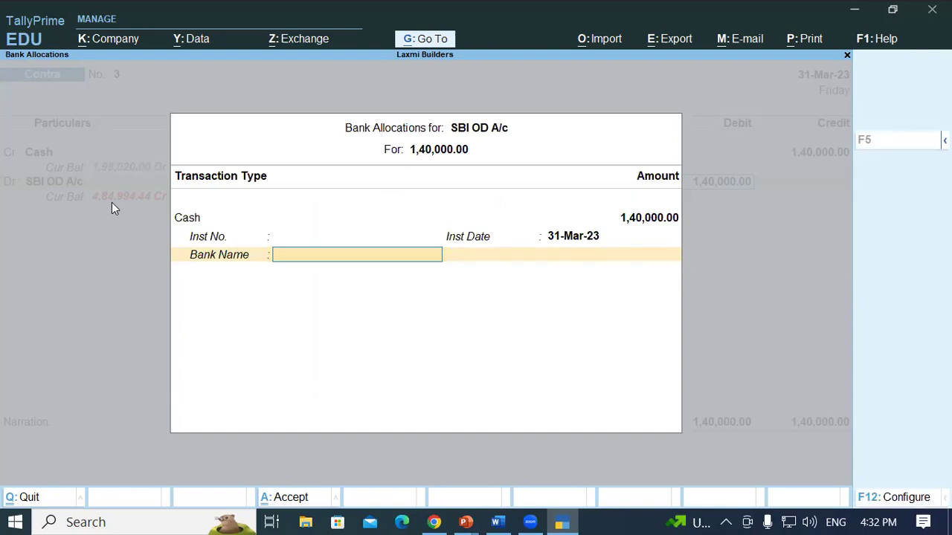
{"action": "key", "text": "Return"}
{"action": "key", "text": "Return"}
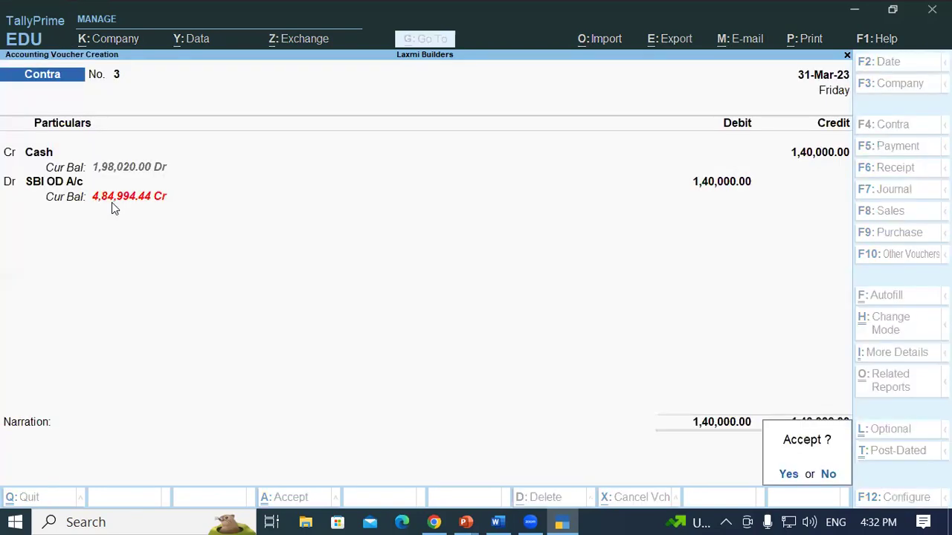
{"action": "key", "text": "Return"}
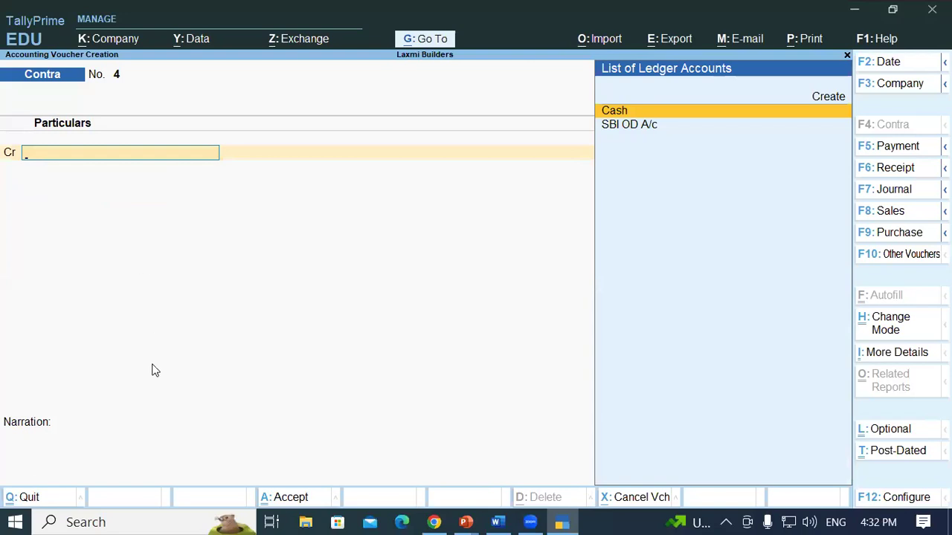